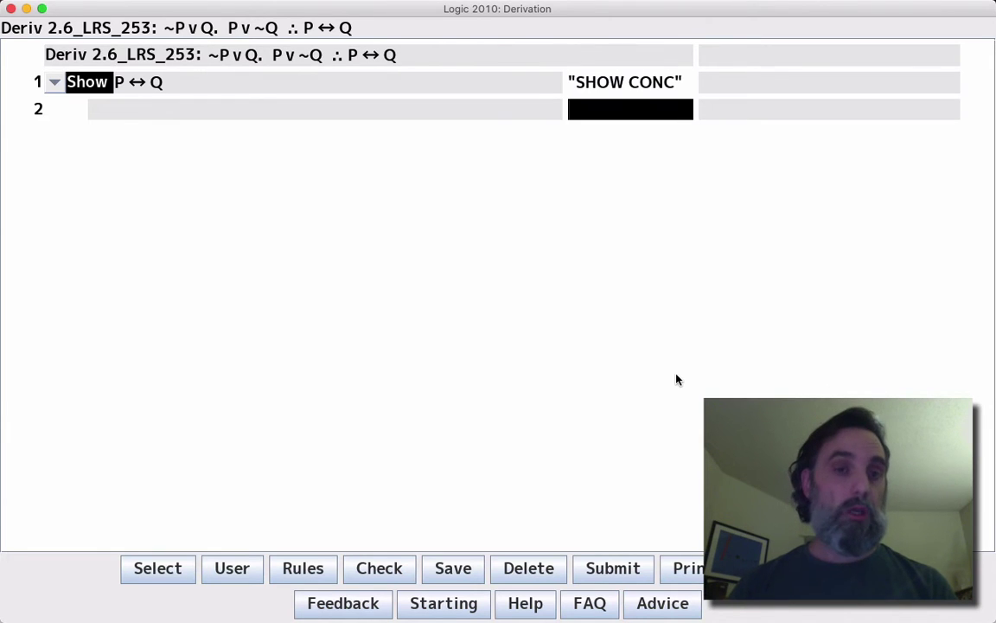
# - Enter both premises, ~P v Q and P v ~Q, on lines 2 and 3 with the justifications PR1 and PR2
pyautogui.write('PR1')
pyautogui.press('Return')
pyautogui.write('PR2')
pyautogui.press('Return')
pyautogui.write('PR3')
pyautogui.press('Return')
pyautogui.press('BackSpace')
pyautogui.press('BackSpace')
pyautogui.press('Return')
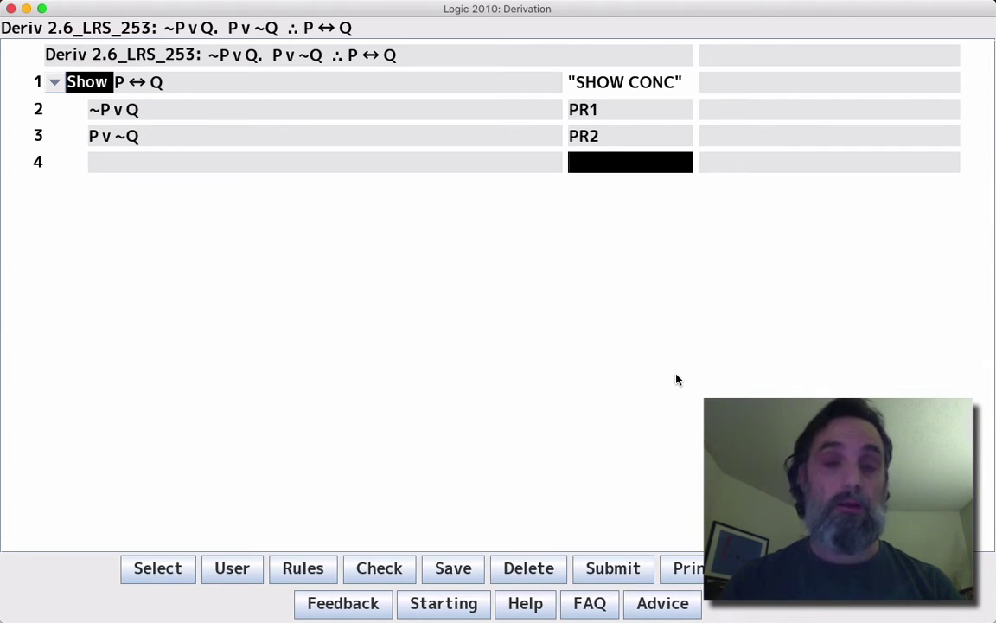
pyautogui.hotkey('shift', 'Tab')
pyautogui.write('P>Q')
pyautogui.write(' AND')
pyautogui.write(' Q>P')
pyautogui.press('Escape')
# - Start a subderivation for P → Q on line 4 with SHOW COND and assume its antecedent on line 5 with ASS CD
pyautogui.press('Tab')
pyautogui.write('SHOW CN')
pyautogui.press('BackSpace')
pyautogui.write('OND')
pyautogui.press('Return')
pyautogui.click(643, 289)
pyautogui.write('ASS CD')
pyautogui.press('Return')
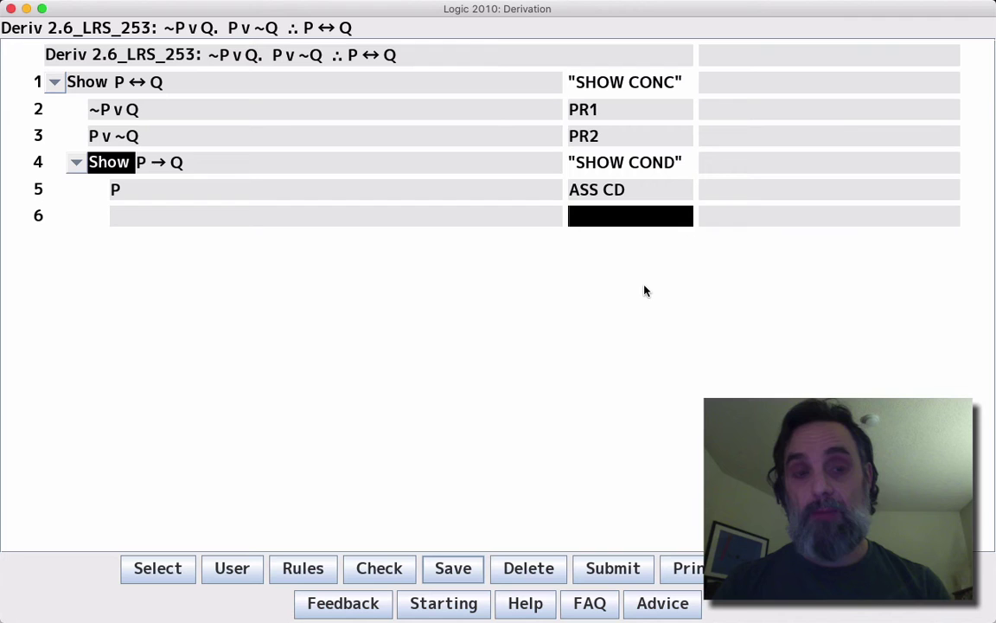
# - Complete the P → Q subderivation with 5 DN, 2 6 MTP and 7 CD
pyautogui.write('5 DN')
pyautogui.press('Return')
pyautogui.write('2 6 MTP')
pyautogui.press('Return')
pyautogui.write('7 CD')
pyautogui.press('Return')
# - Add a Show line for Q → P on line 9 with SHOW COND and collapse the finished P → Q subderivation
pyautogui.write('SHOW COND')
pyautogui.press('Return')
pyautogui.press('space')
pyautogui.press('Return')
pyautogui.click(76, 162)
# - Assume the antecedent Q on line 10 with ASS CD and double-negate it with 10 DN
pyautogui.write('ASS CD')
pyautogui.press('Return')
pyautogui.write('--')
pyautogui.press('BackSpace')
pyautogui.write('10 DN')
pyautogui.press('Return')
# - Finish the Q → P subderivation by applying MTP to the previous line and line 3, and close it with CD
pyautogui.write('-1 3 MTP')
pyautogui.press('Return')
pyautogui.write('-1 CD')
pyautogui.press('Return')
# - Collapse the finished Q → P subderivation and combine the two conditionals on line 14 with 4 9 CB
pyautogui.click(80, 198)
pyautogui.write('4 9 CB')
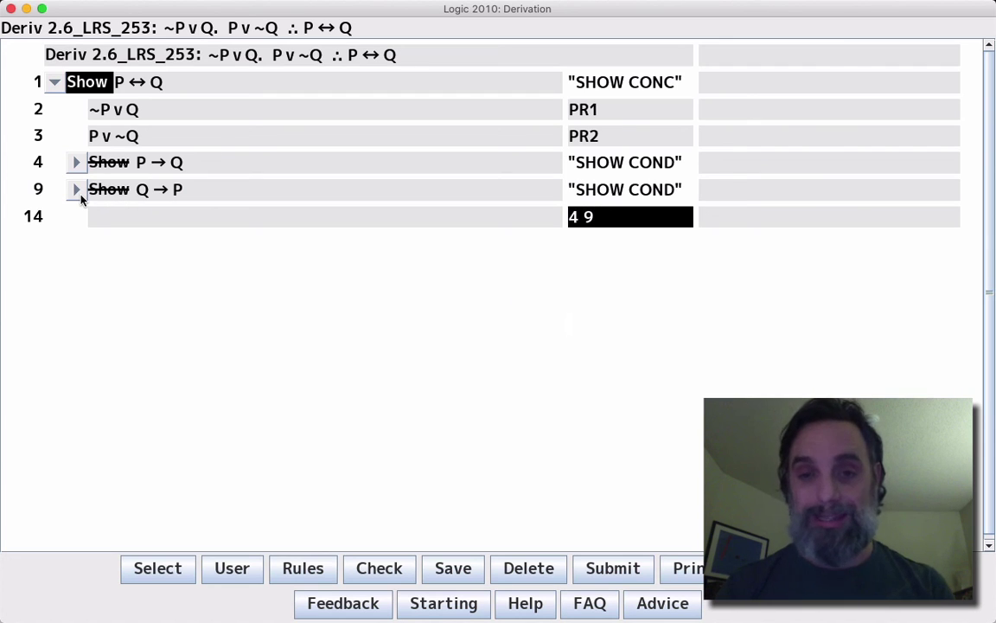